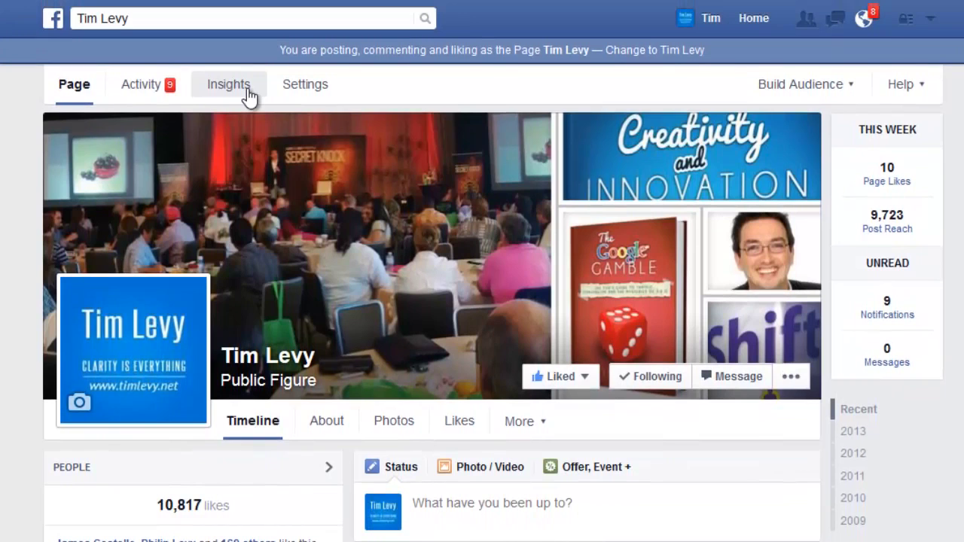
Review the page's total and net likes in Insights for 24/6/2014 to 30/7/2014
click(249, 90)
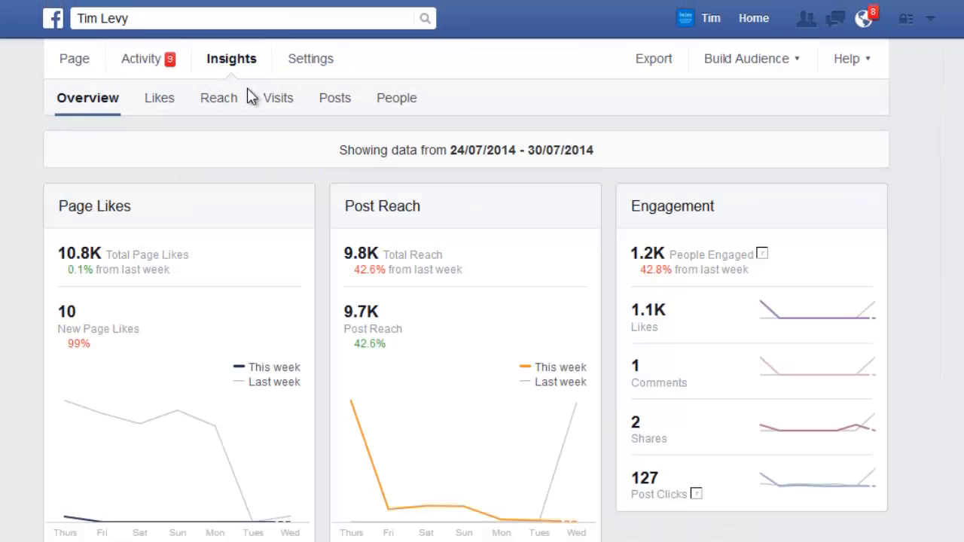
click(169, 106)
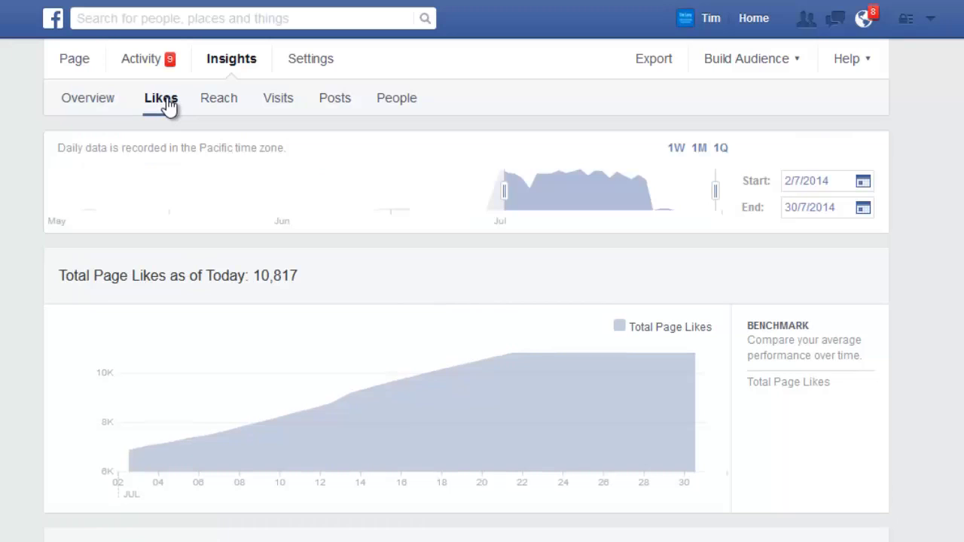
drag(503, 189, 398, 194)
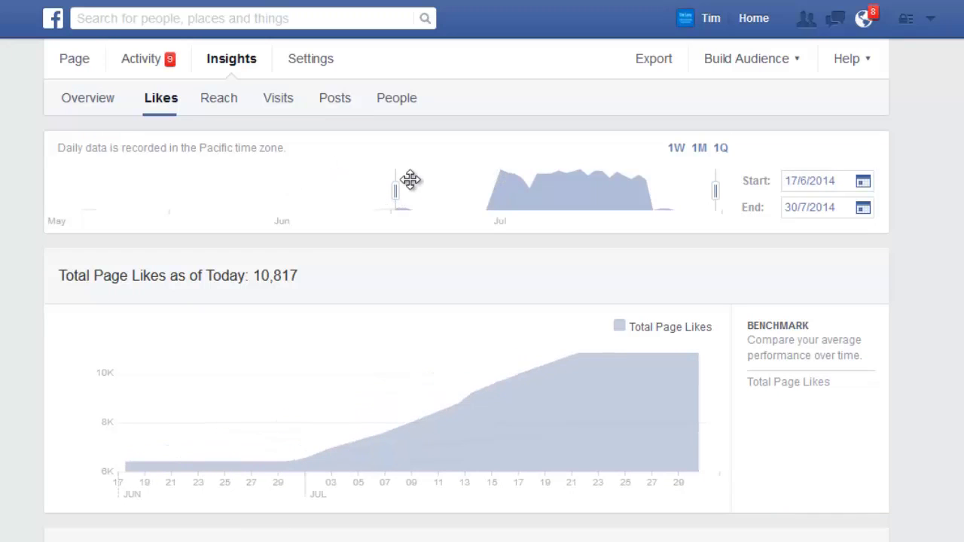
drag(396, 190, 451, 187)
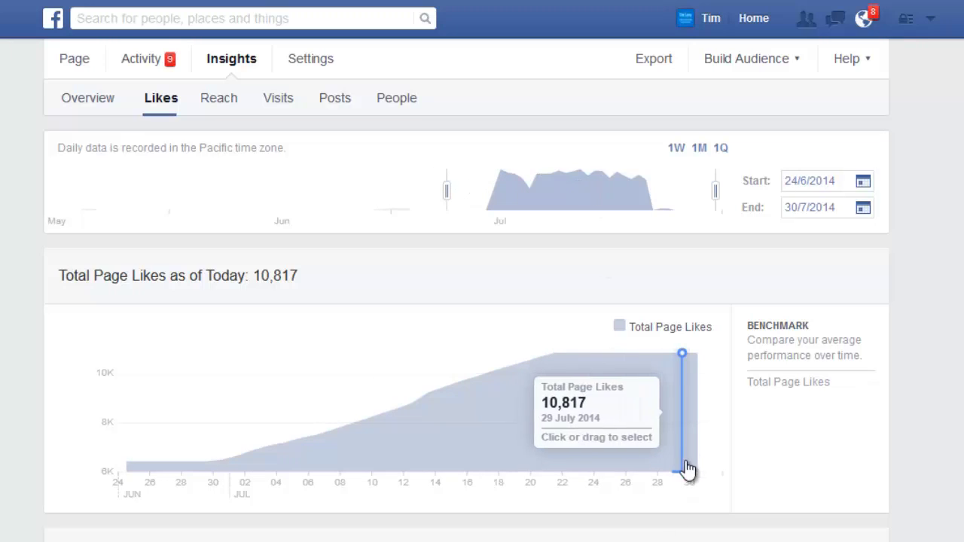
scroll(688, 469, down, 5)
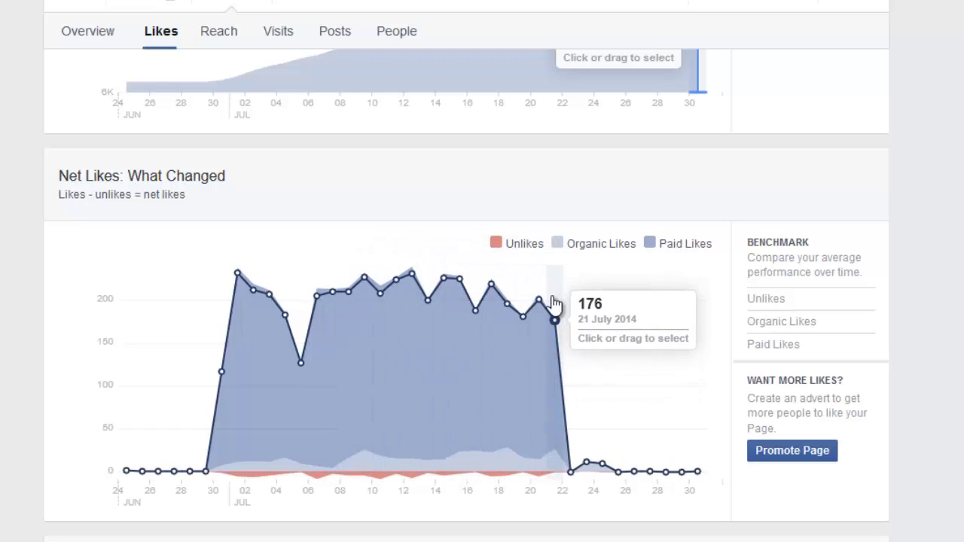
scroll(538, 278, up, 3)
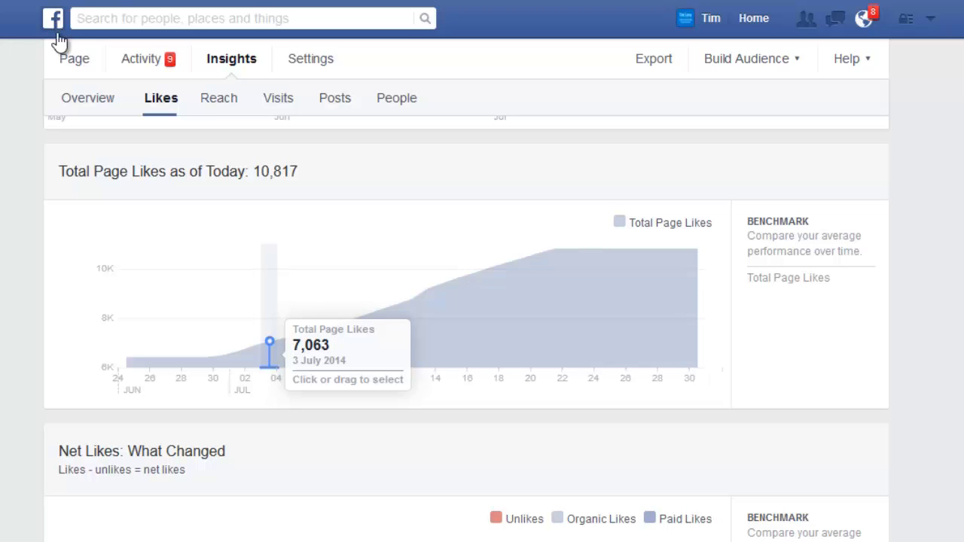
Return to the page's timeline and open the Promote Page setup for getting more page likes
click(76, 64)
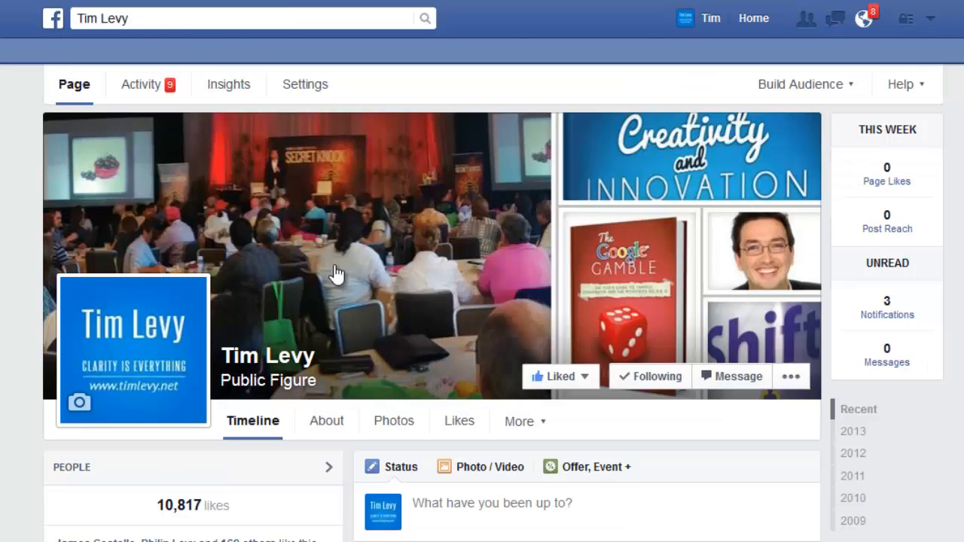
scroll(351, 286, down, 4)
scroll(351, 267, down, 3)
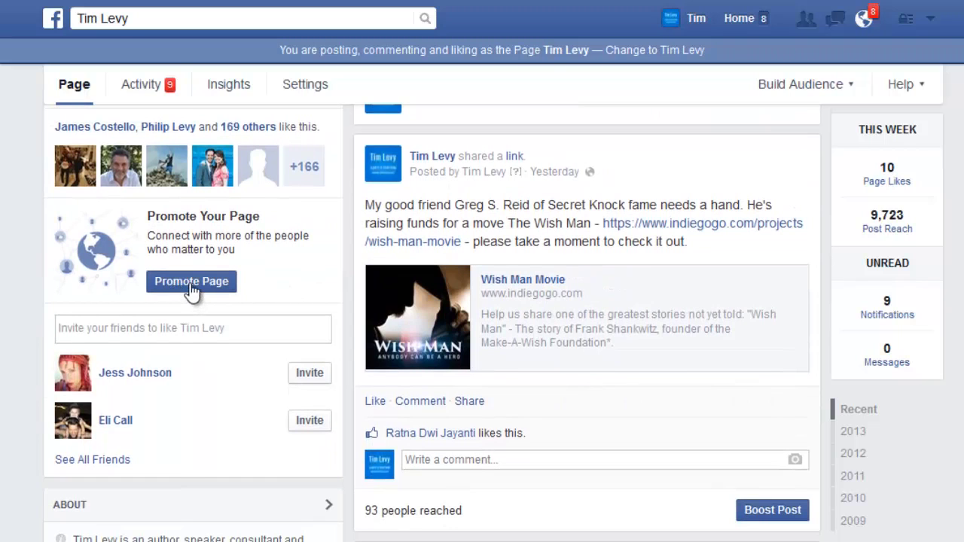
click(191, 286)
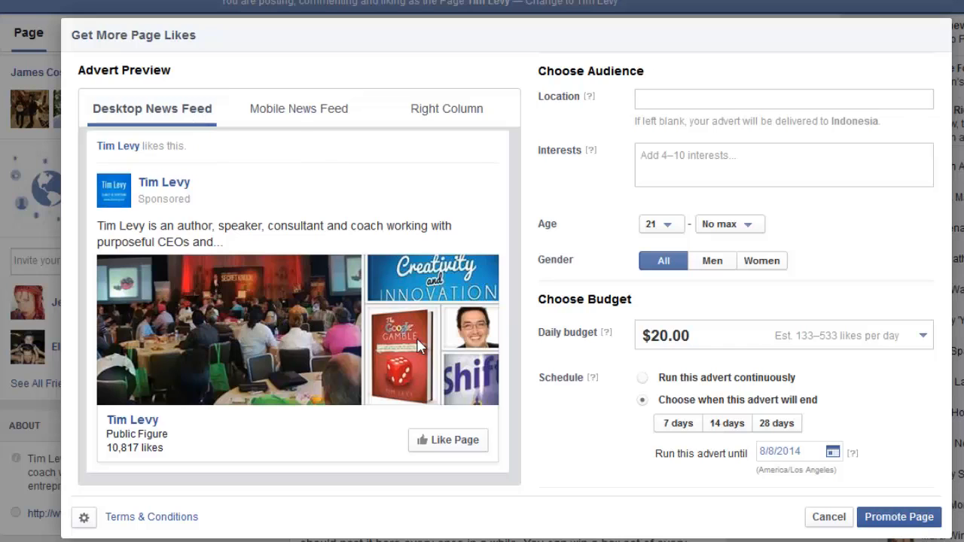
Preview the advert for mobile news feed, right column and desktop news feed, and check the available daily budgets
click(302, 111)
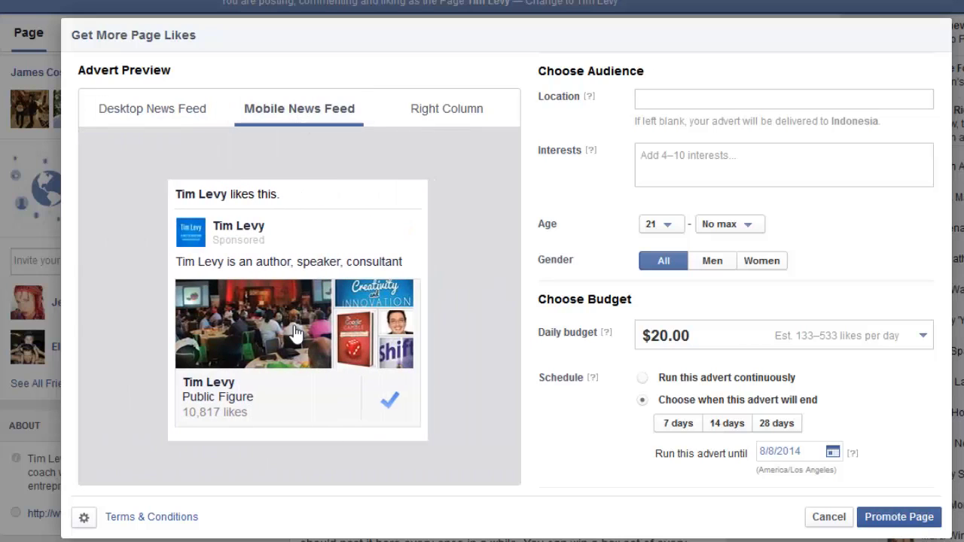
click(447, 121)
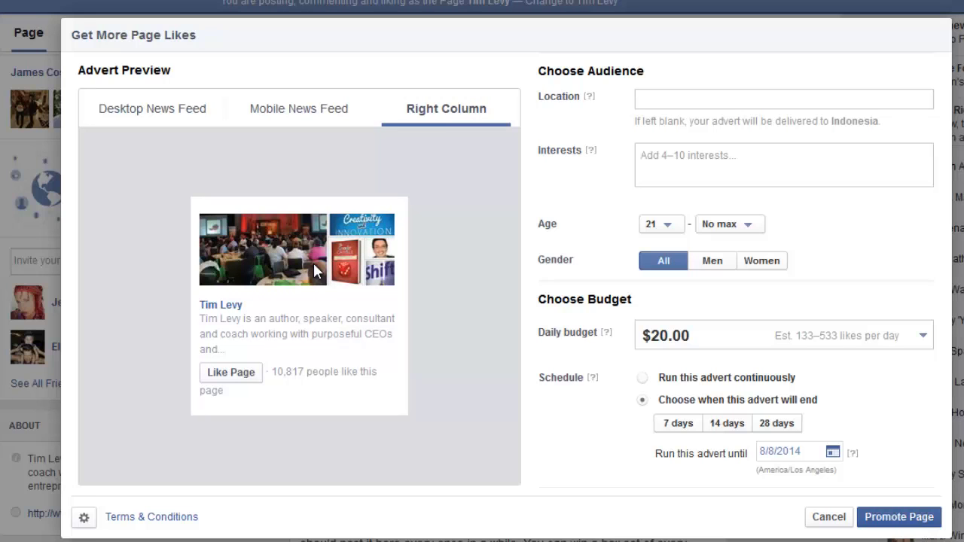
click(119, 111)
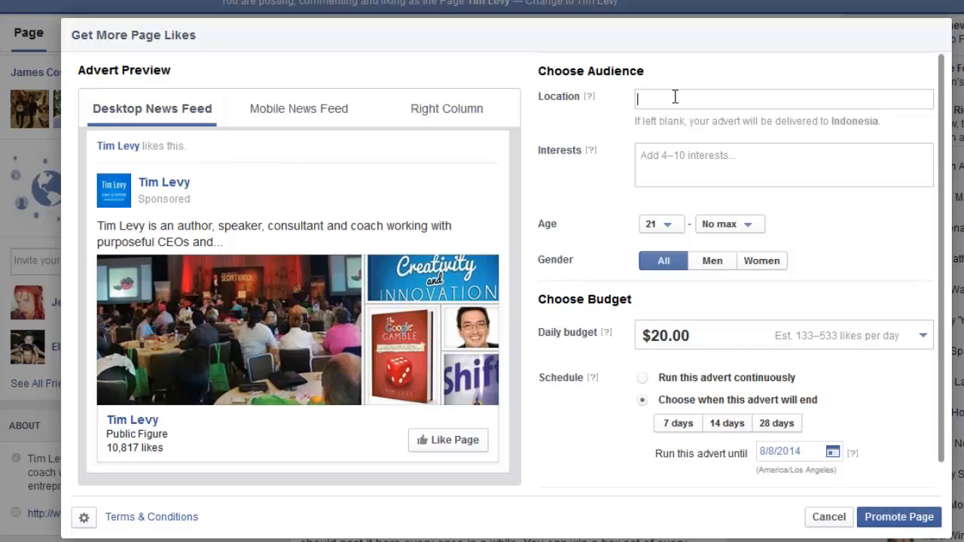
click(743, 338)
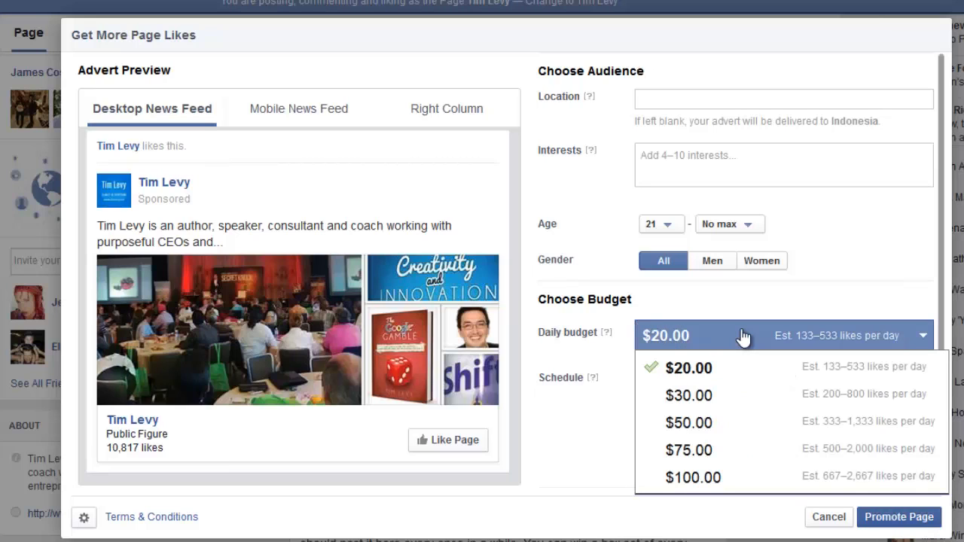
click(743, 338)
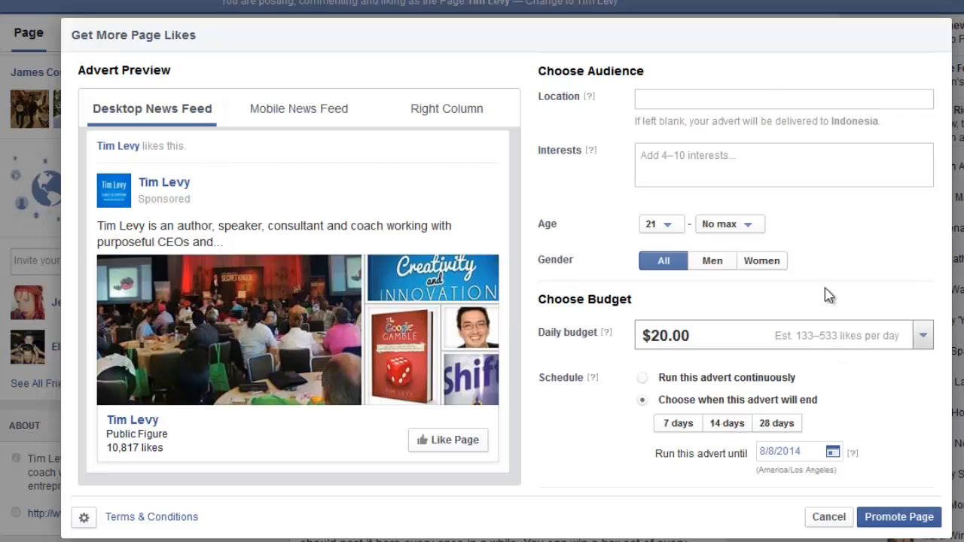
Try United States as the advert's target location, remove it, and try "world" instead
click(752, 100)
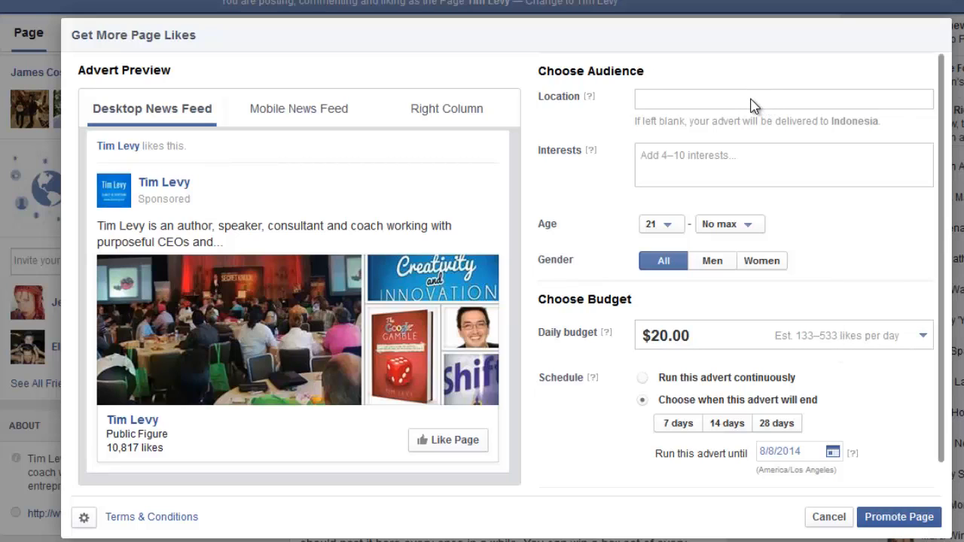
text(united)
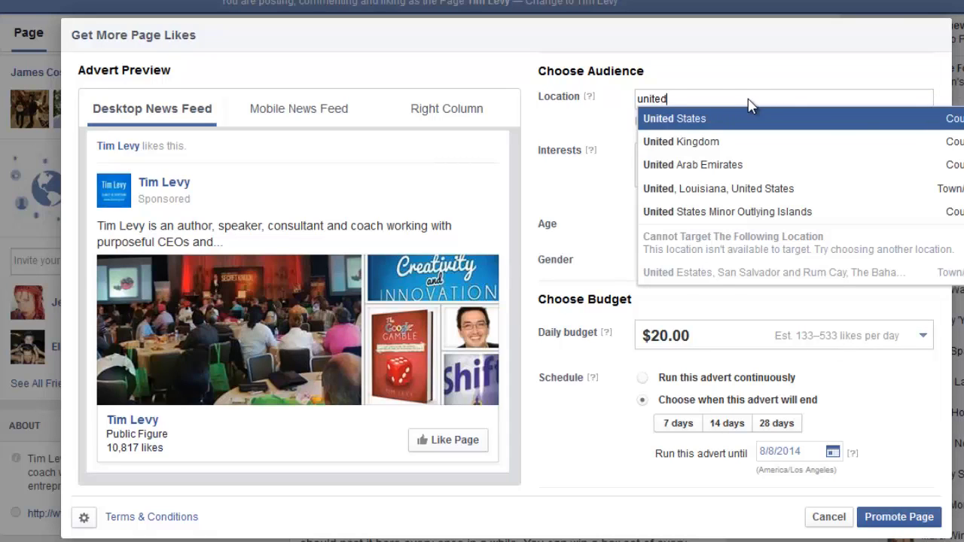
click(675, 119)
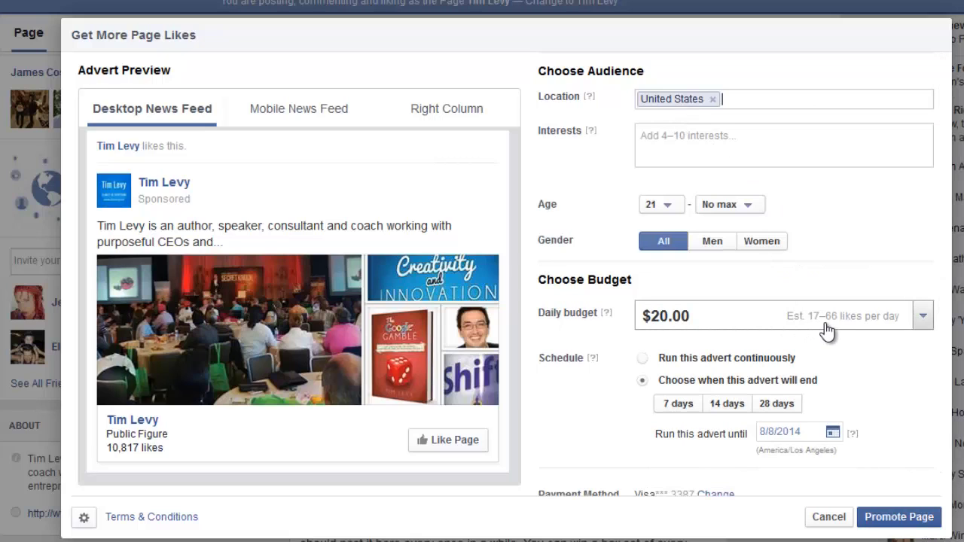
click(712, 98)
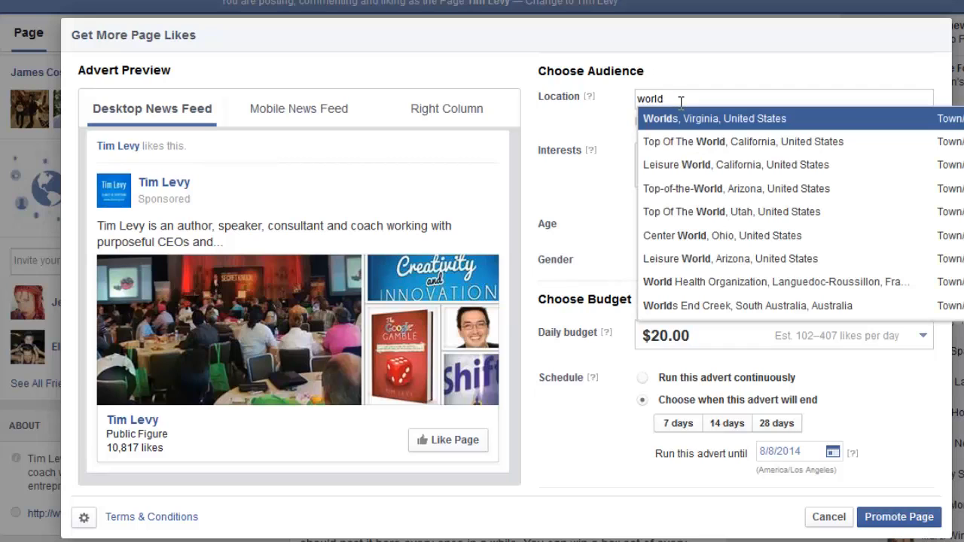
click(604, 128)
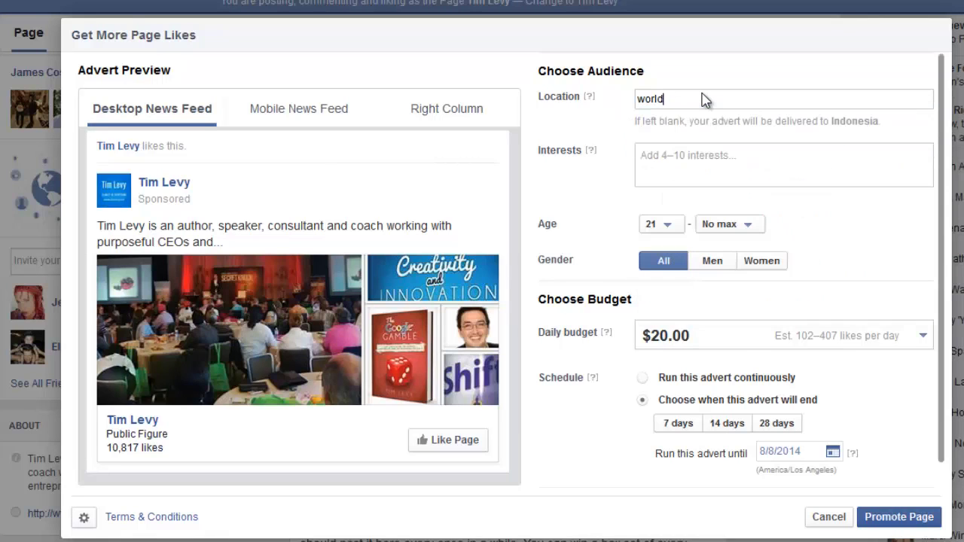
Add the audience interests Chief executive officer, ceo founder and ceo president to the advert
click(695, 155)
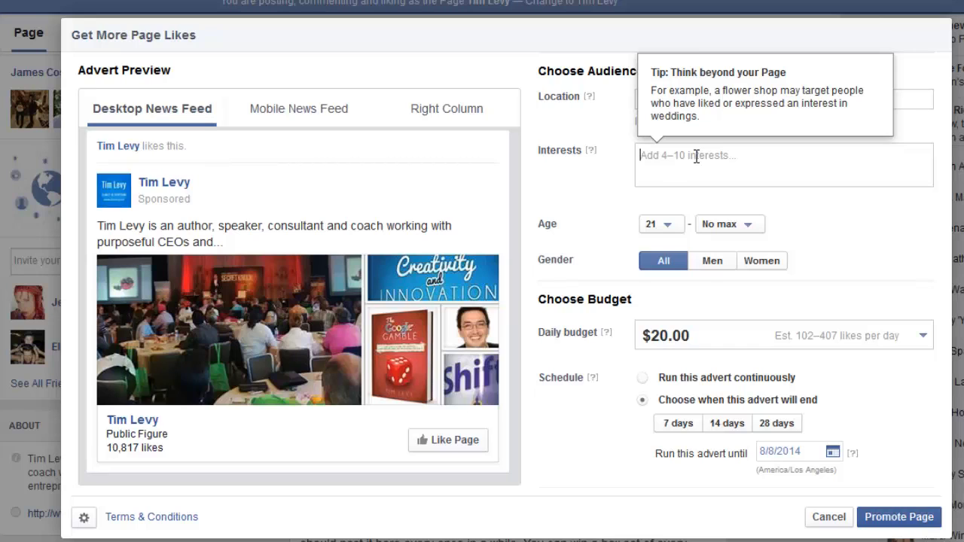
text(ceo)
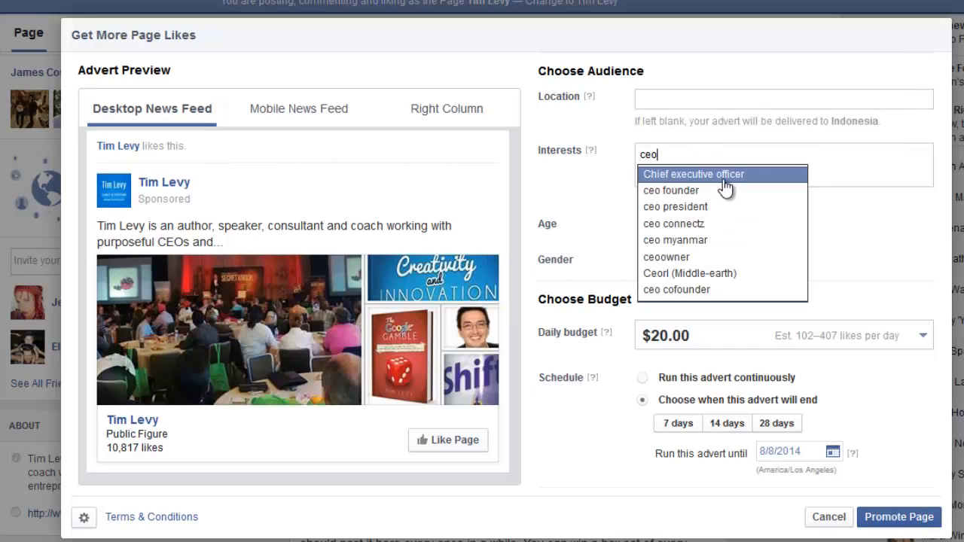
click(724, 178)
text(ceo)
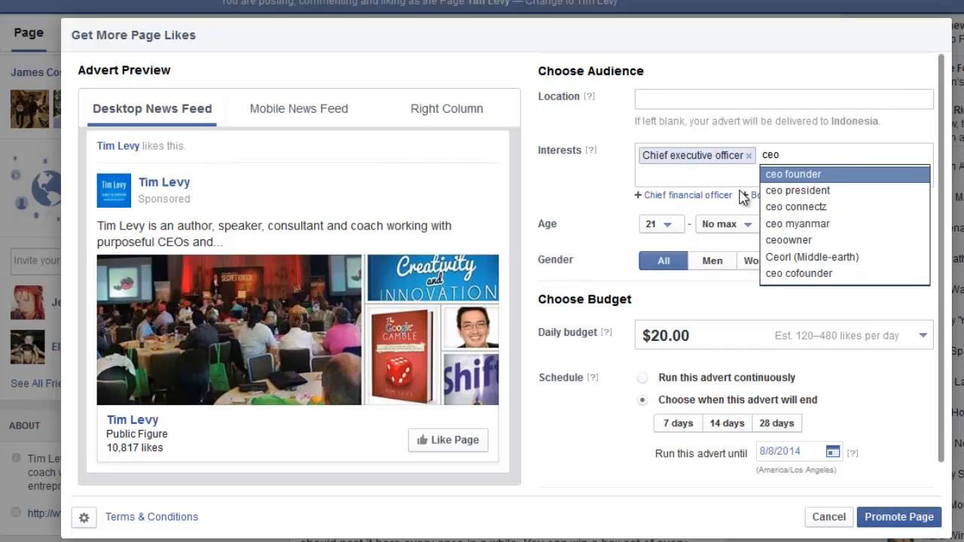
click(781, 173)
text(ceo)
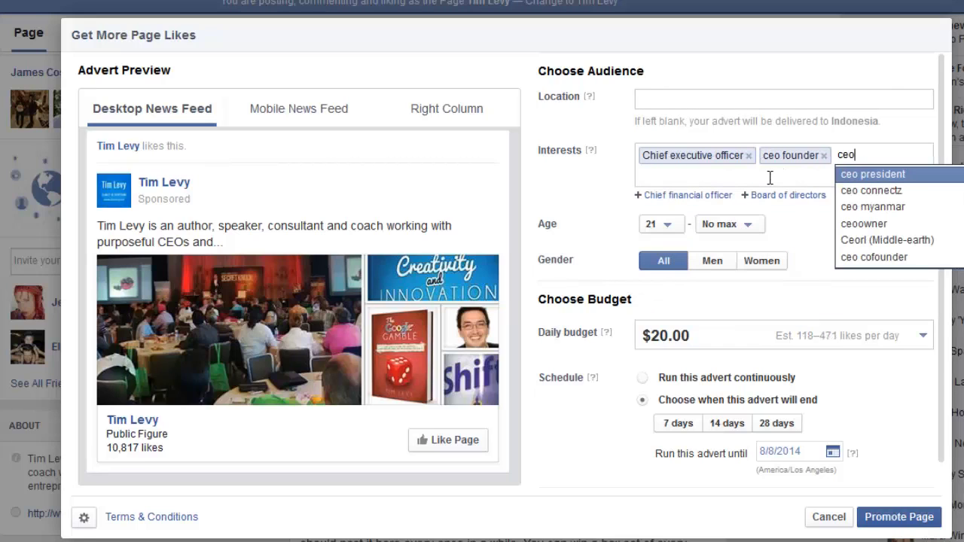
click(853, 178)
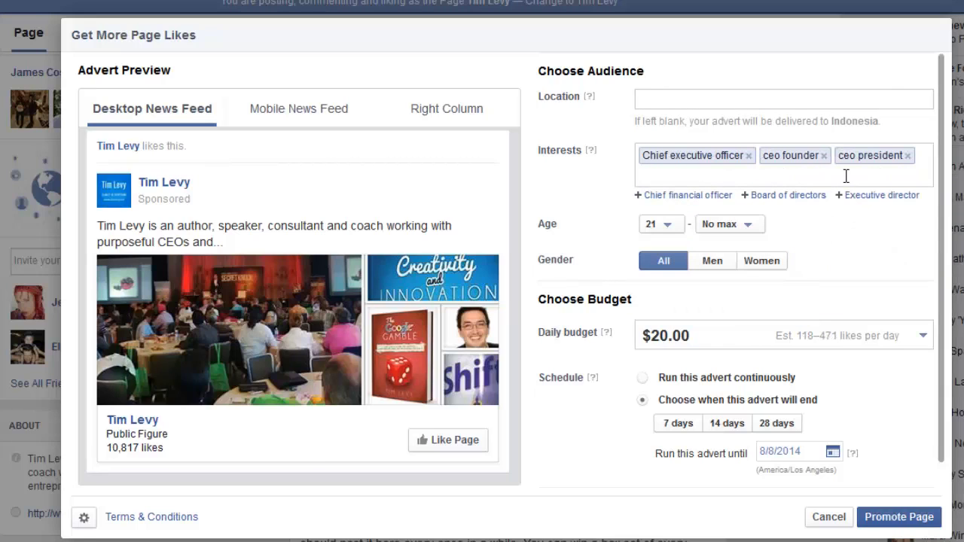
Add Entrepreneurship and Social entrepreneurship to the advert's audience interests
text(entre)
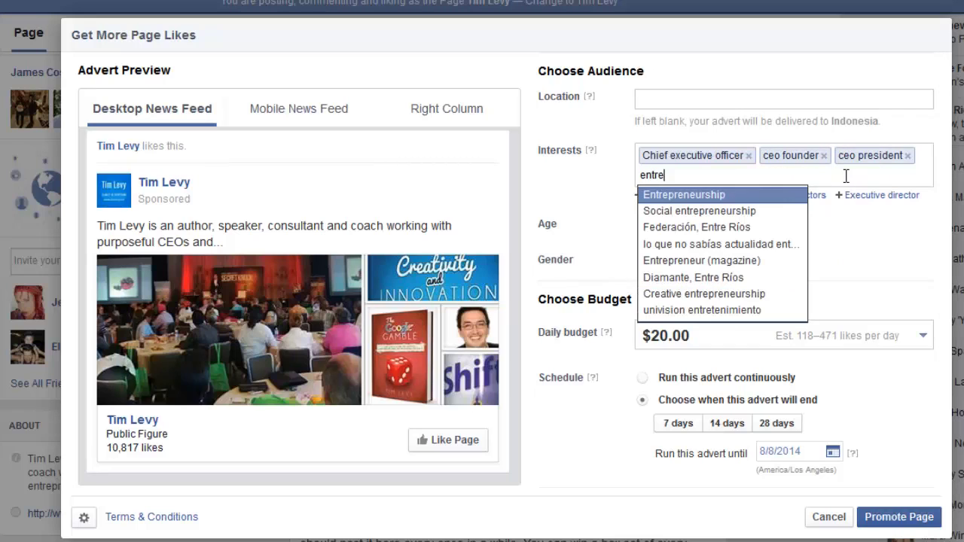
click(753, 196)
text(entre)
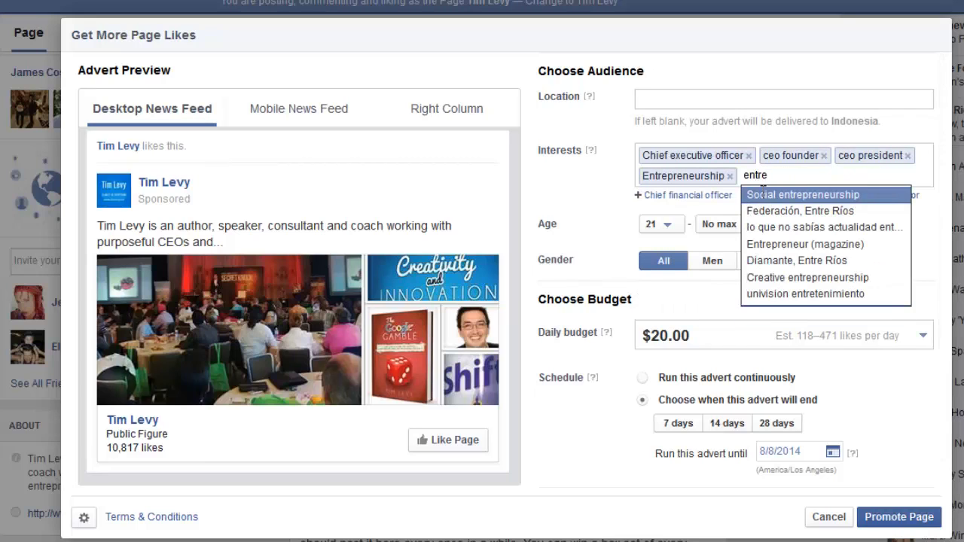
click(753, 197)
Extend the advert's audience interests with Author, Writer and Creativity
text(autho)
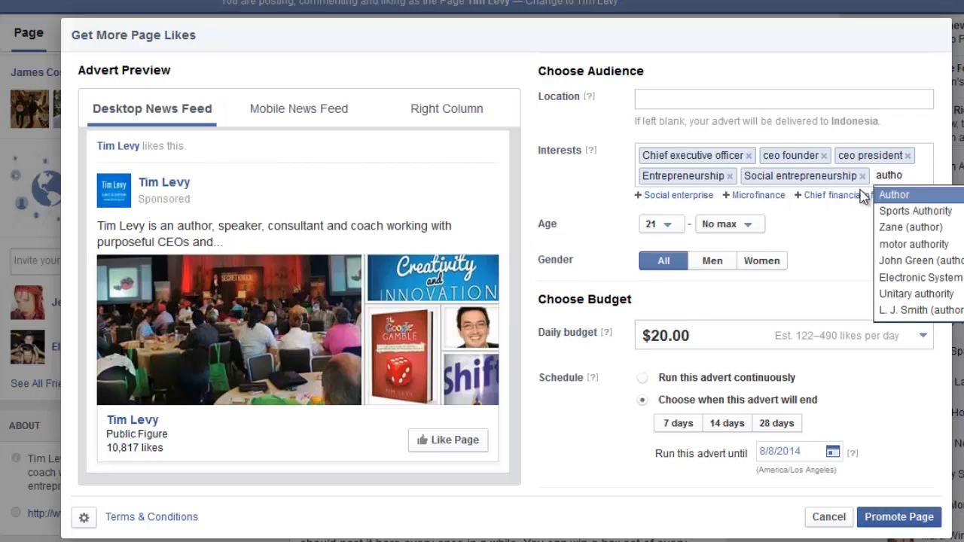
click(904, 197)
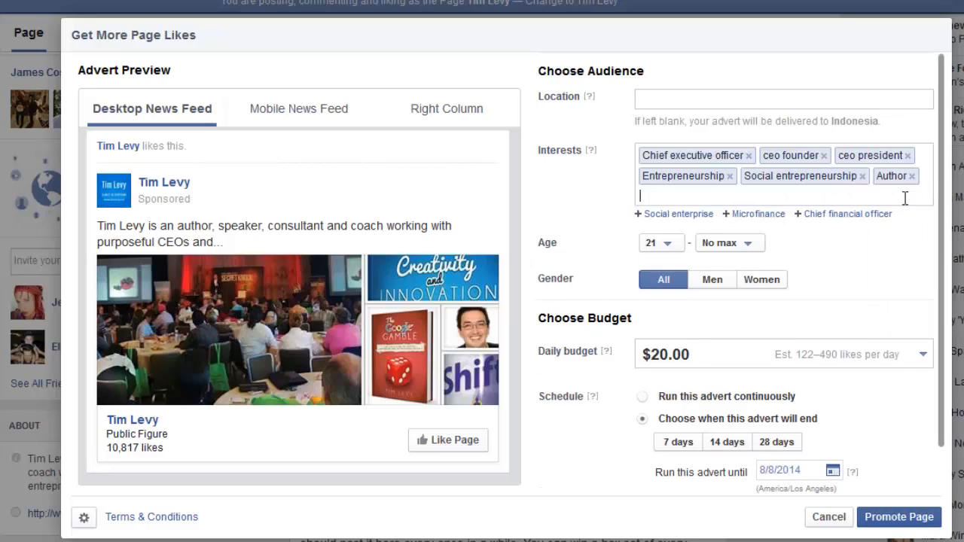
text(writ)
click(751, 230)
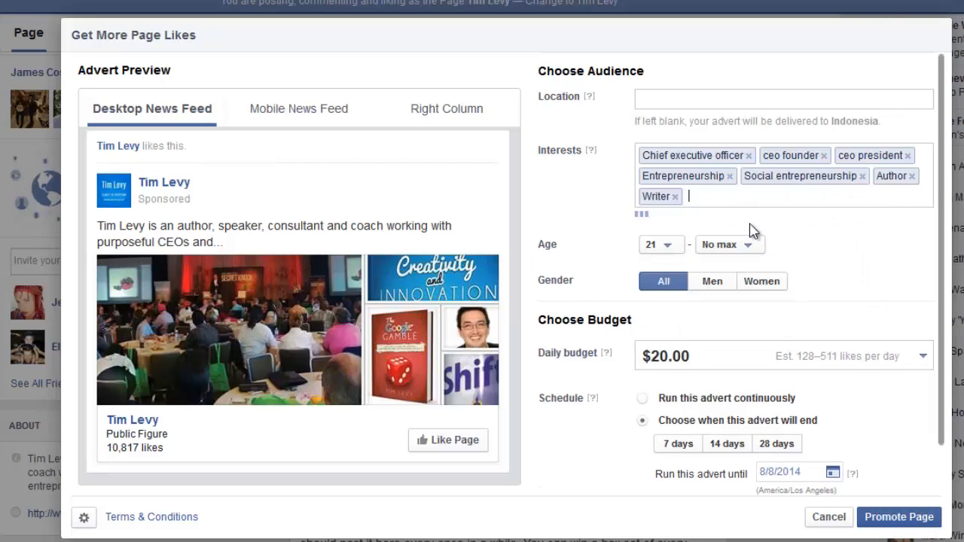
text(creat)
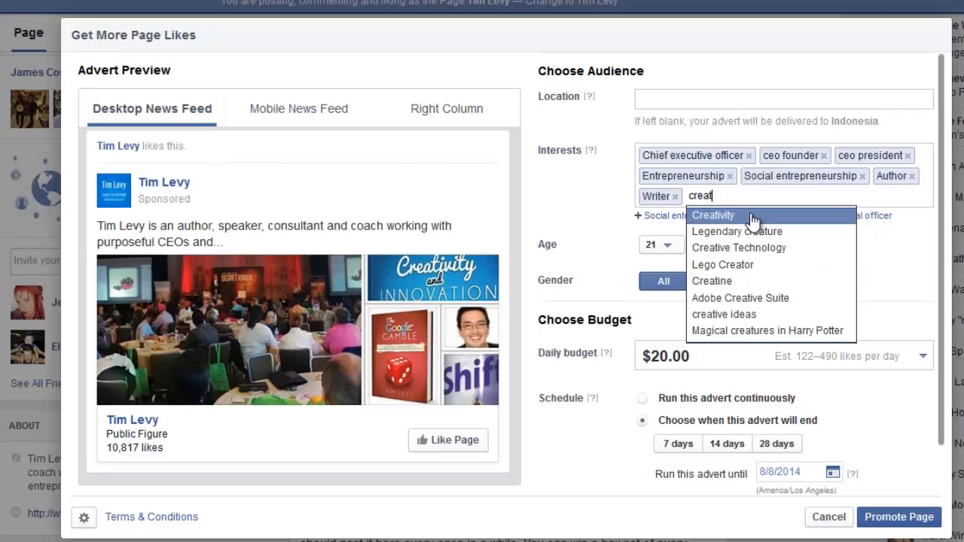
click(749, 219)
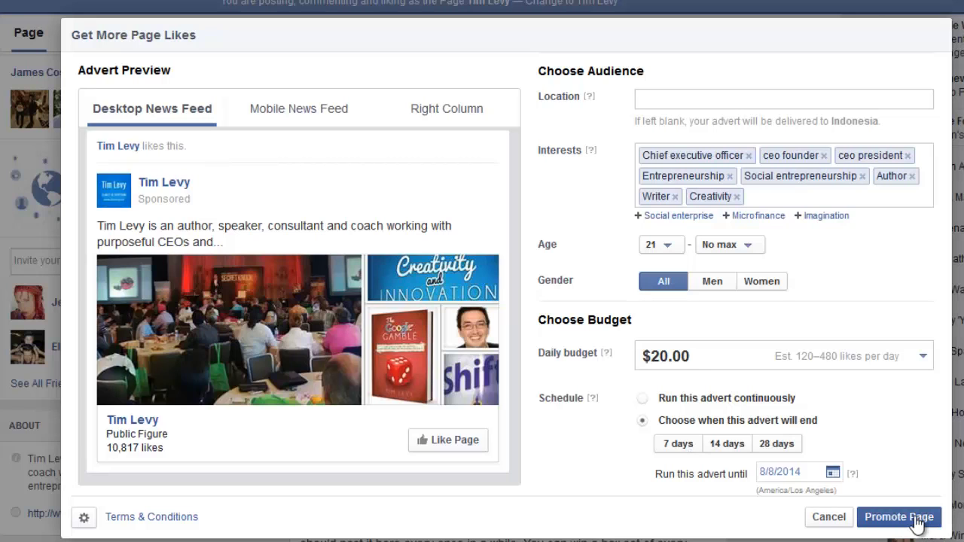
Cancel the page promotion without publishing it and open the Likes section of the page's Insights
click(828, 517)
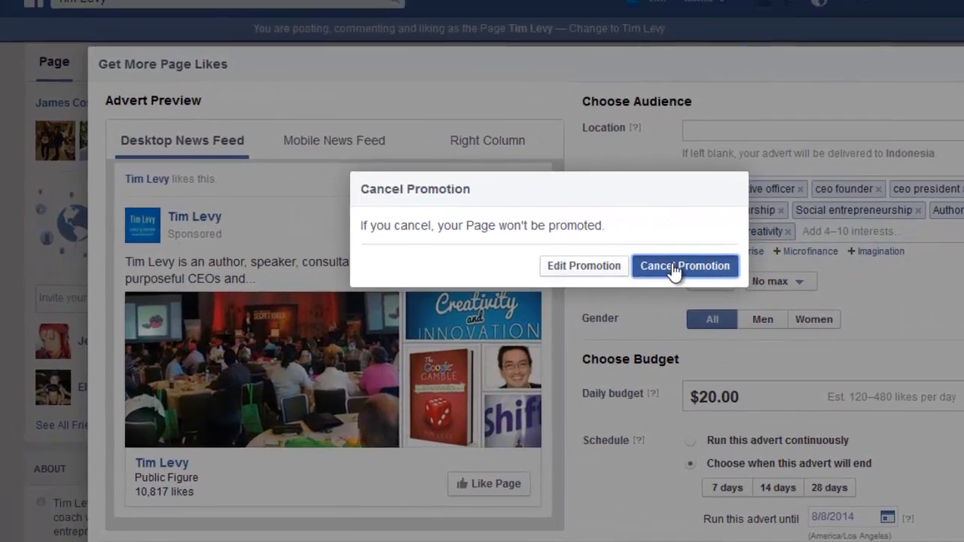
click(674, 266)
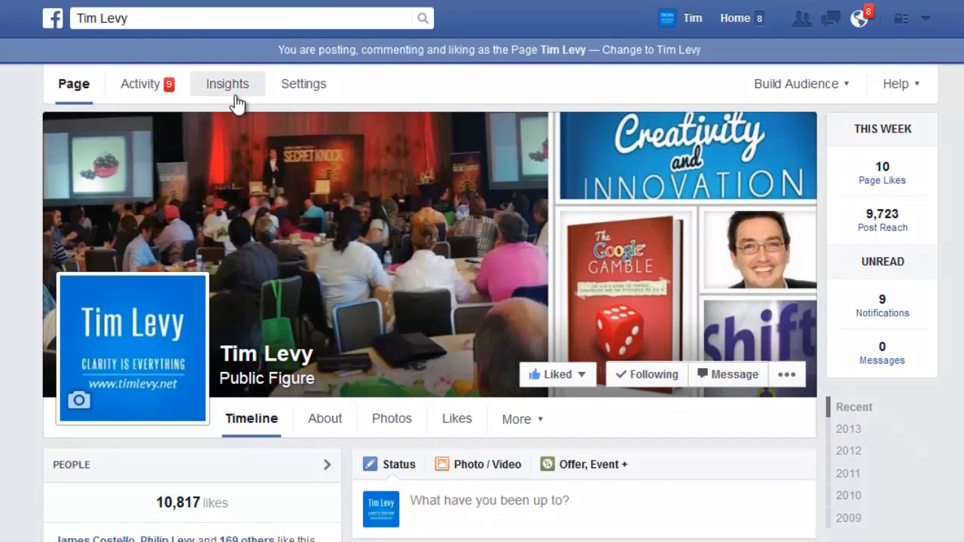
click(235, 96)
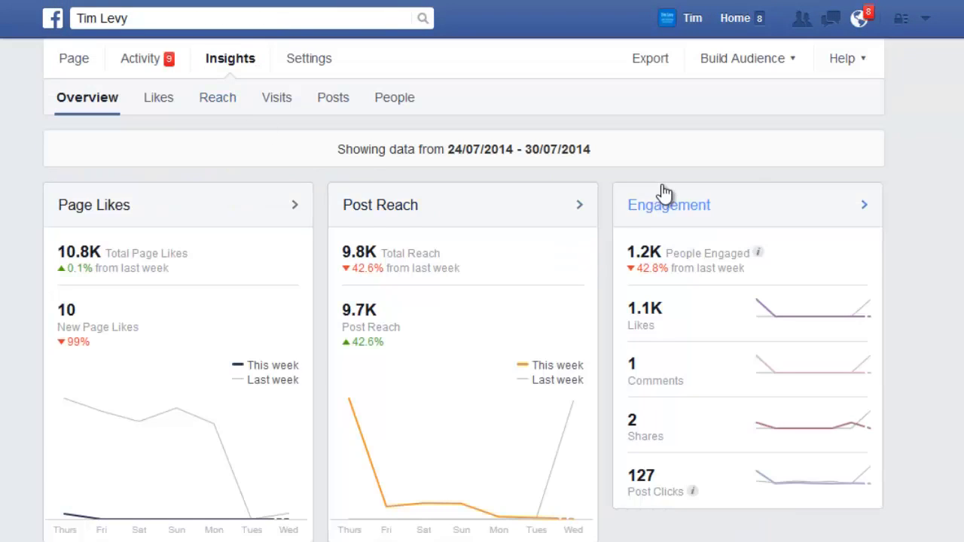
click(161, 101)
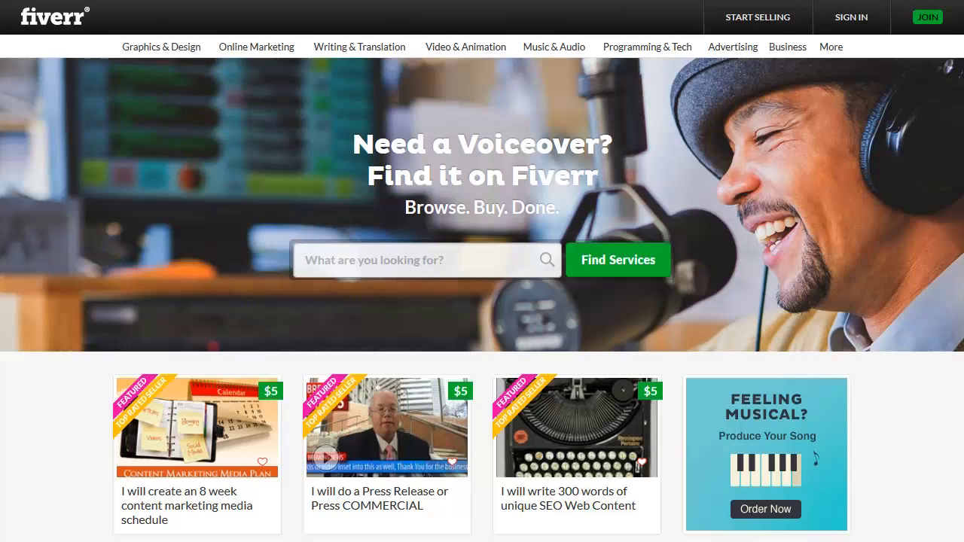
Switch to Fiverr, search its services for "facebook fans" instead of "facebook likes", and dismiss the sign-up prompt
click(435, 253)
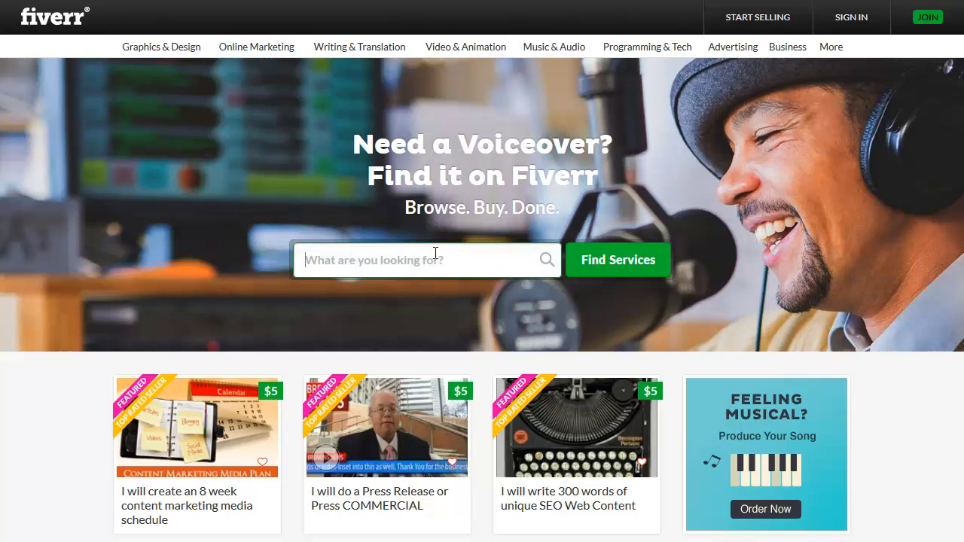
text(facebook likes)
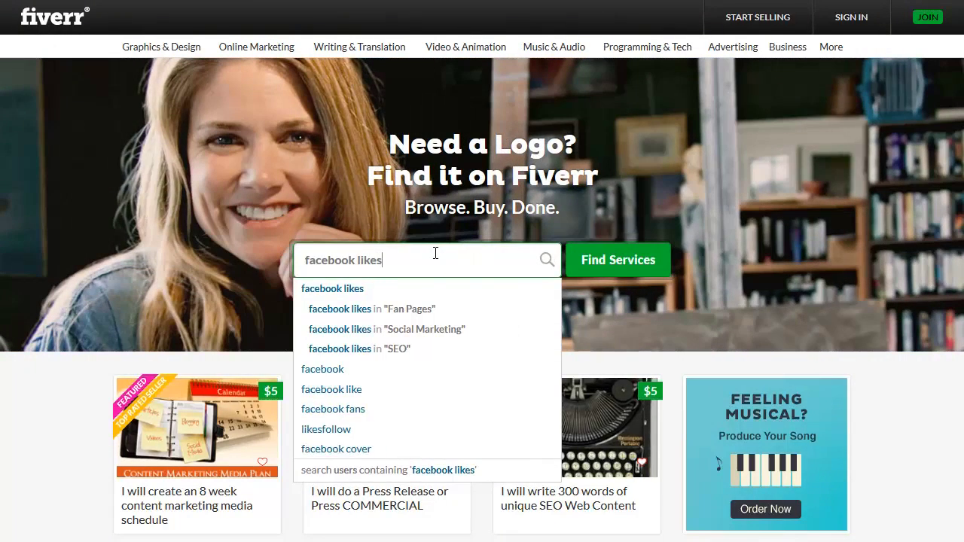
key(BackSpace)
key(BackSpace)
key(BackSpace)
key(BackSpace)
key(BackSpace)
text(fans)
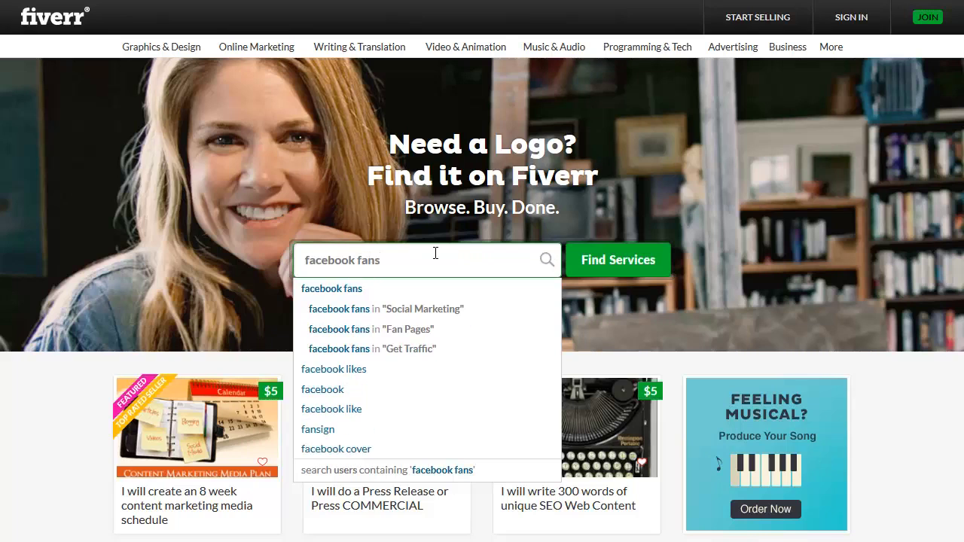
click(329, 289)
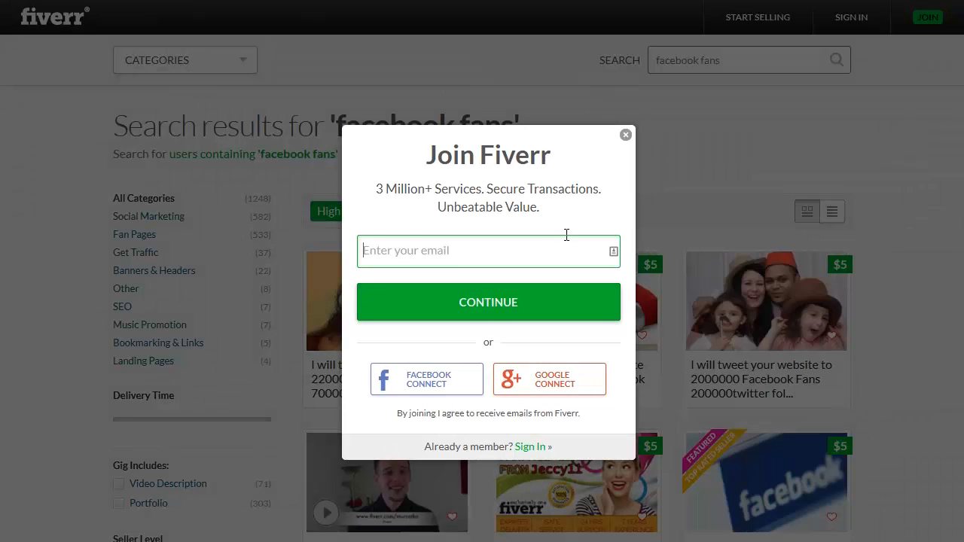
click(625, 135)
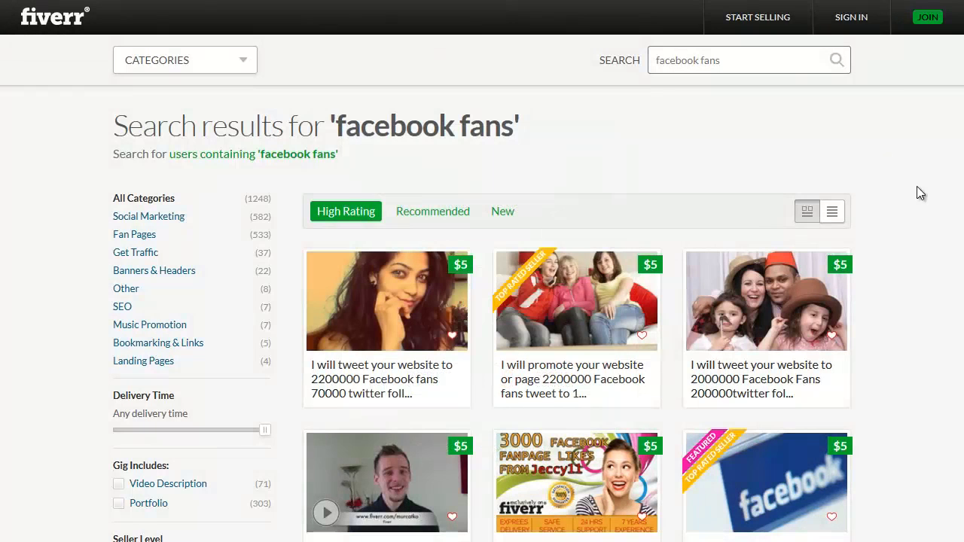
Look through the "facebook fans" search results to examine the $5 offers for page likes and fan promotion
scroll(916, 186, down, 1)
scroll(917, 193, down, 1)
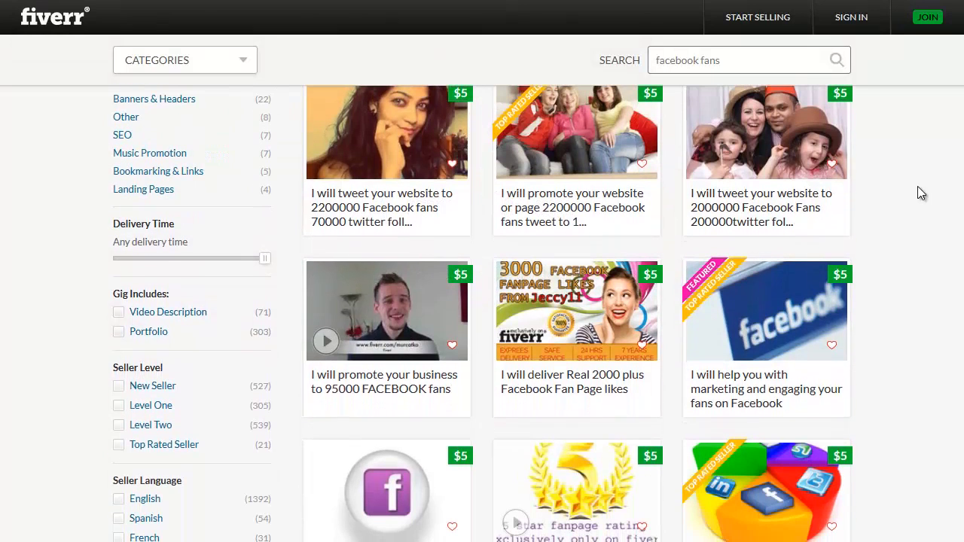
scroll(917, 188, down, 1)
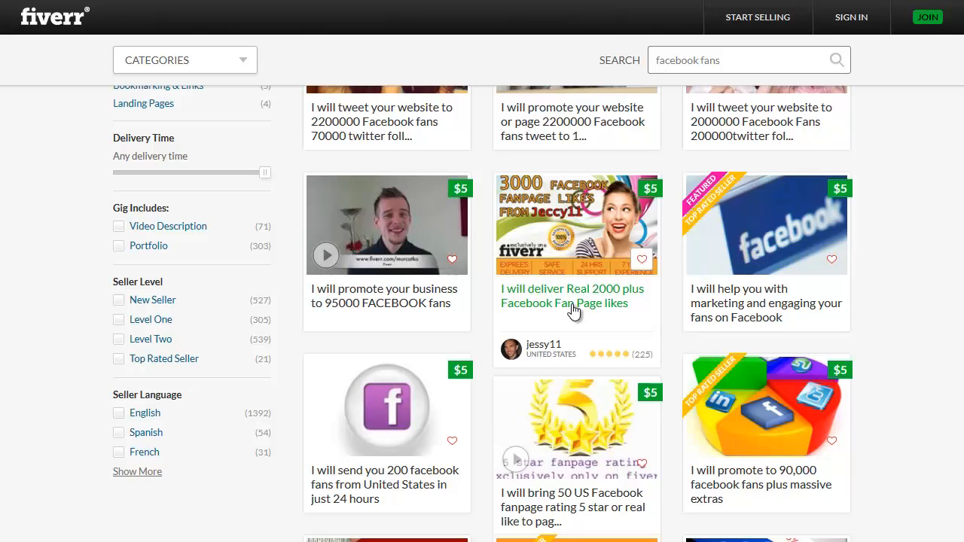
scroll(775, 324, down, 2)
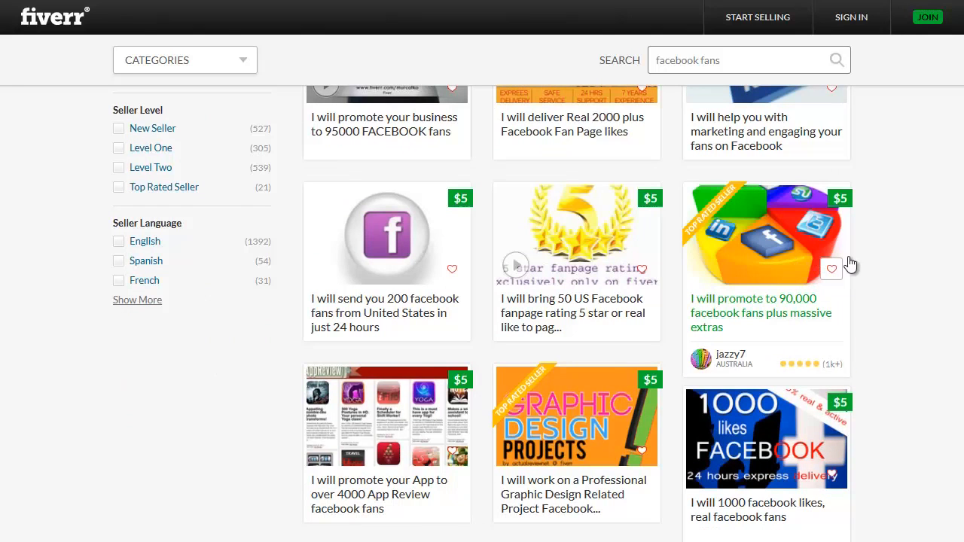
scroll(918, 237, up, 5)
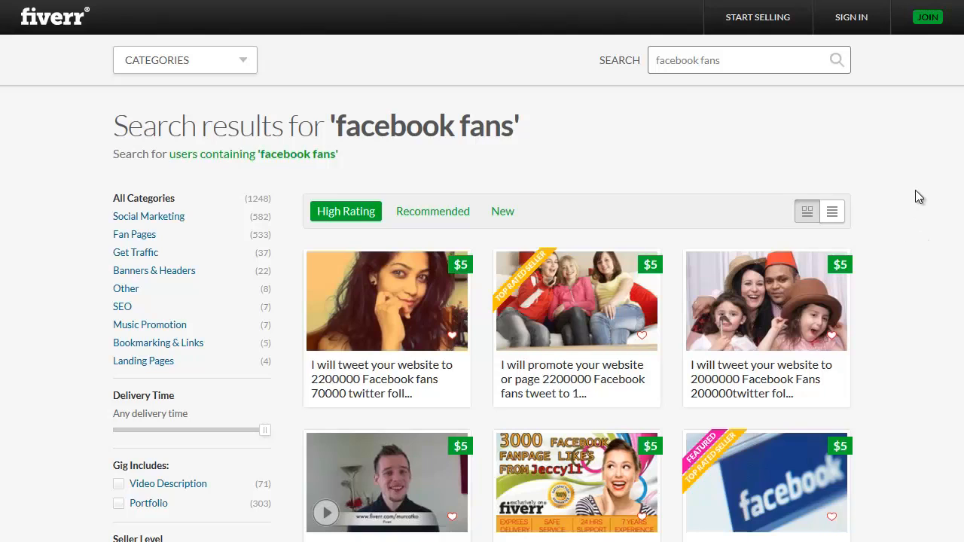
scroll(915, 190, down, 1)
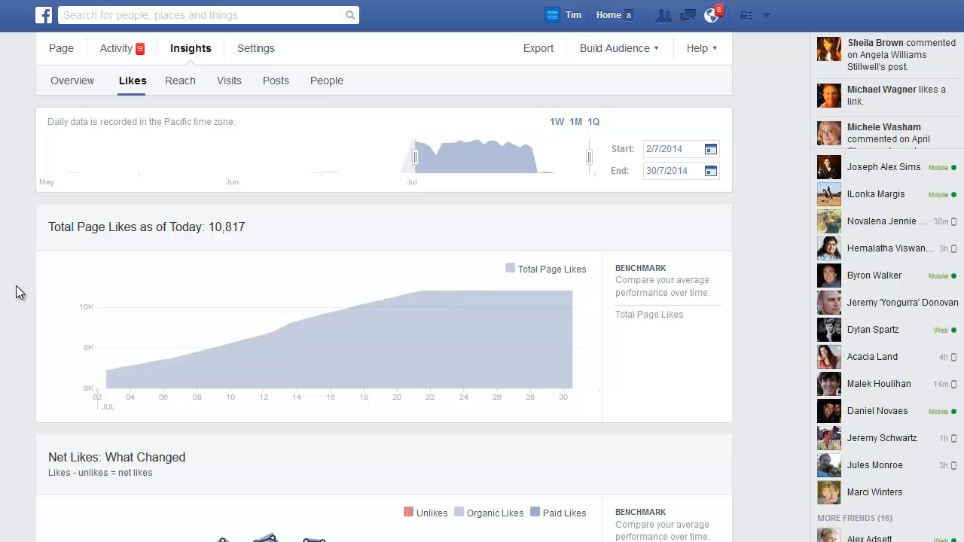
Switch back to Facebook and go from the page's Likes Insights to the page itself
click(62, 48)
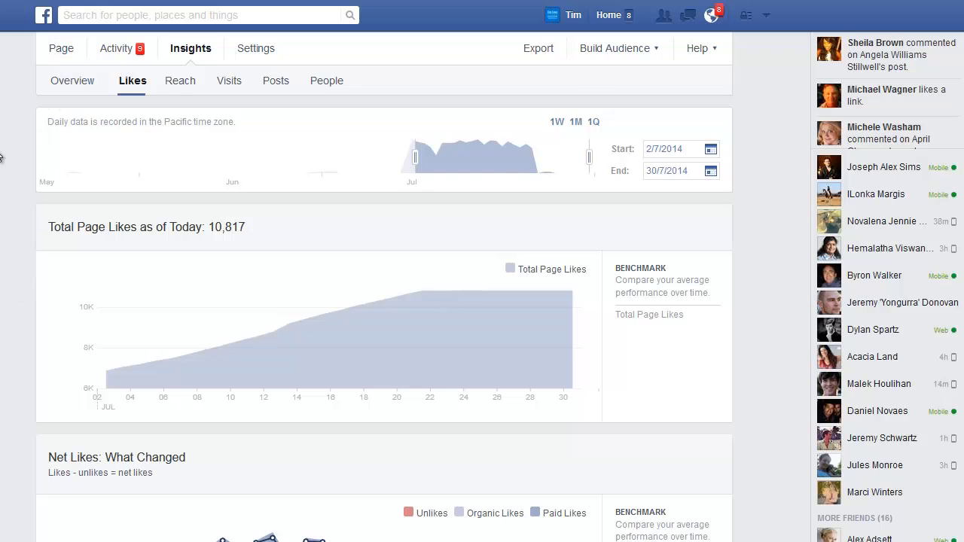